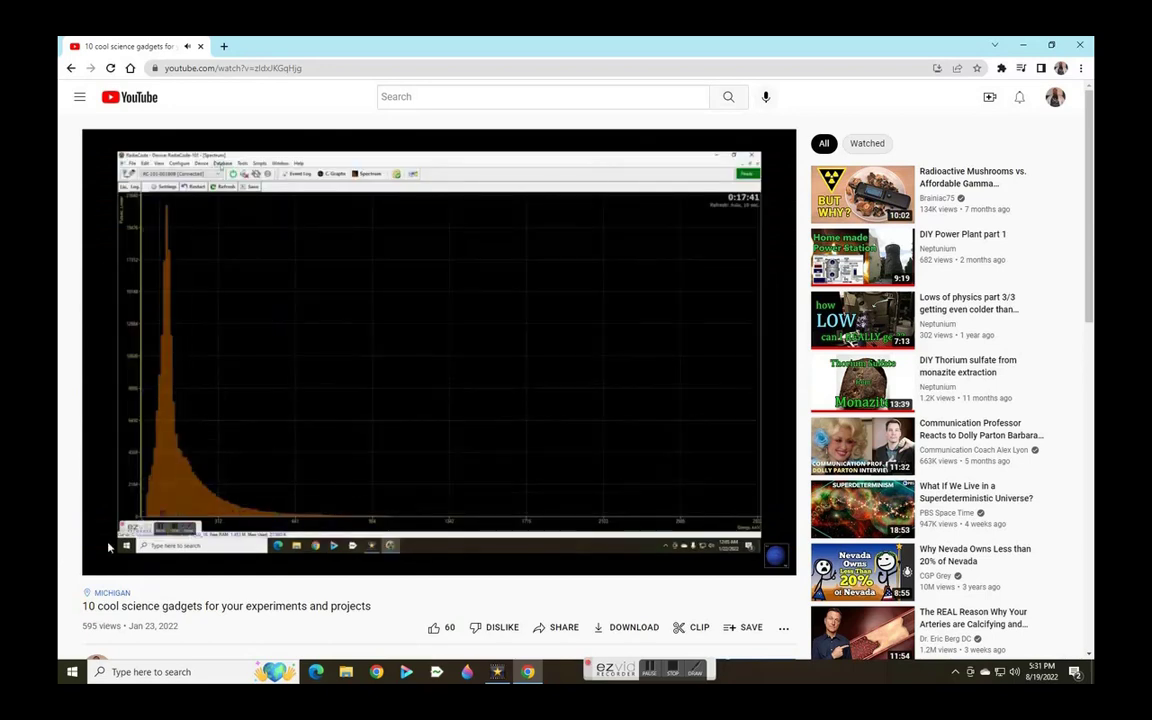
Step: Switch the '10 cool science gadgets' YouTube video to full screen
{"action": "left_click", "coordinate": [773, 560]}
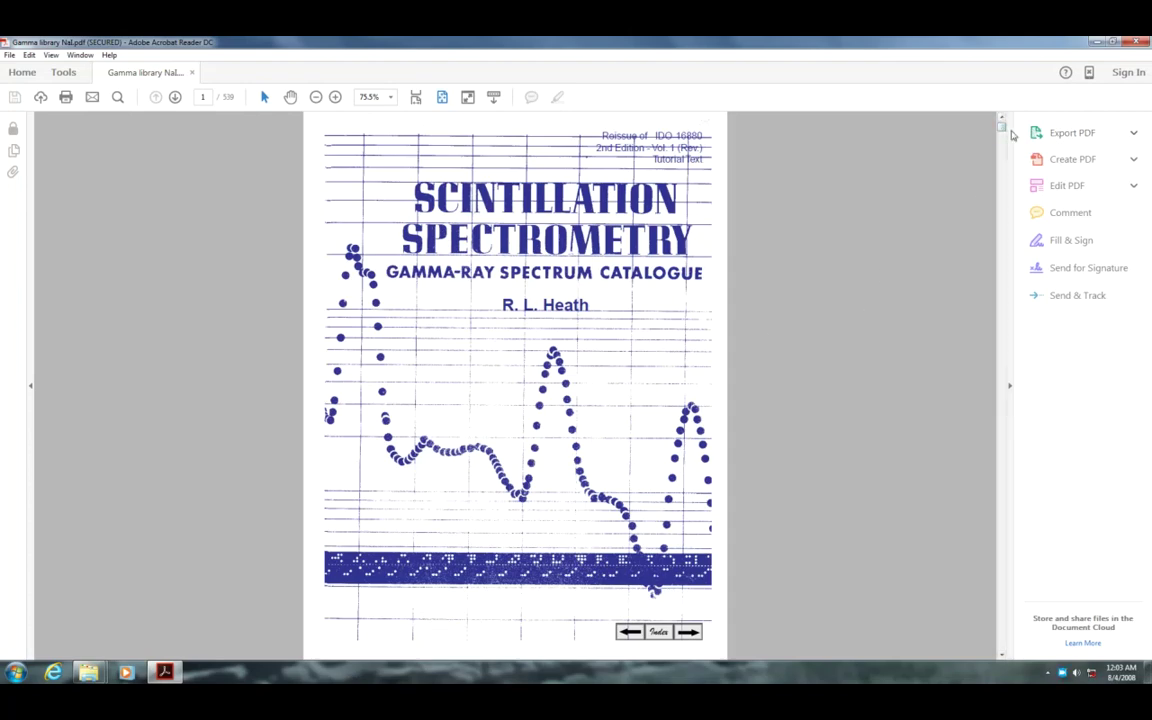
Step: Open Gamma library HPGe.pdf and scroll to page 513, the Xe-135 spectrum
{"action": "left_click_drag", "start_coordinate": [1003, 133], "coordinate": [1001, 287]}
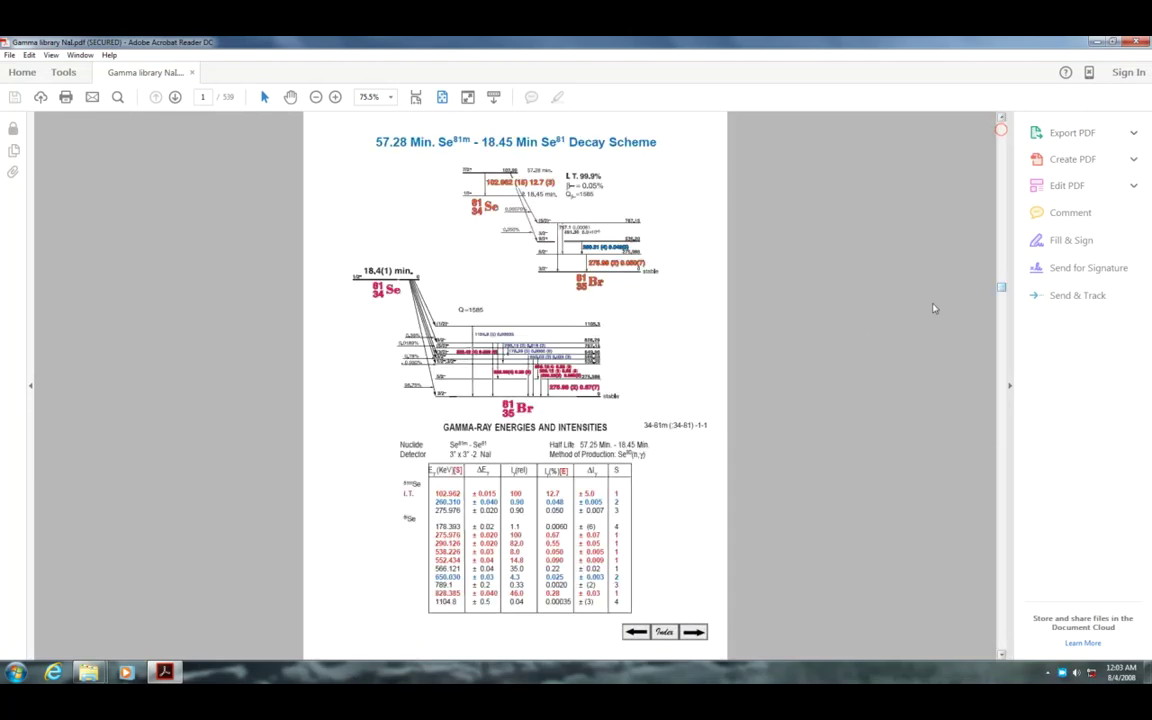
{"action": "scroll", "coordinate": [870, 346], "scroll_direction": "down", "scroll_amount": 1}
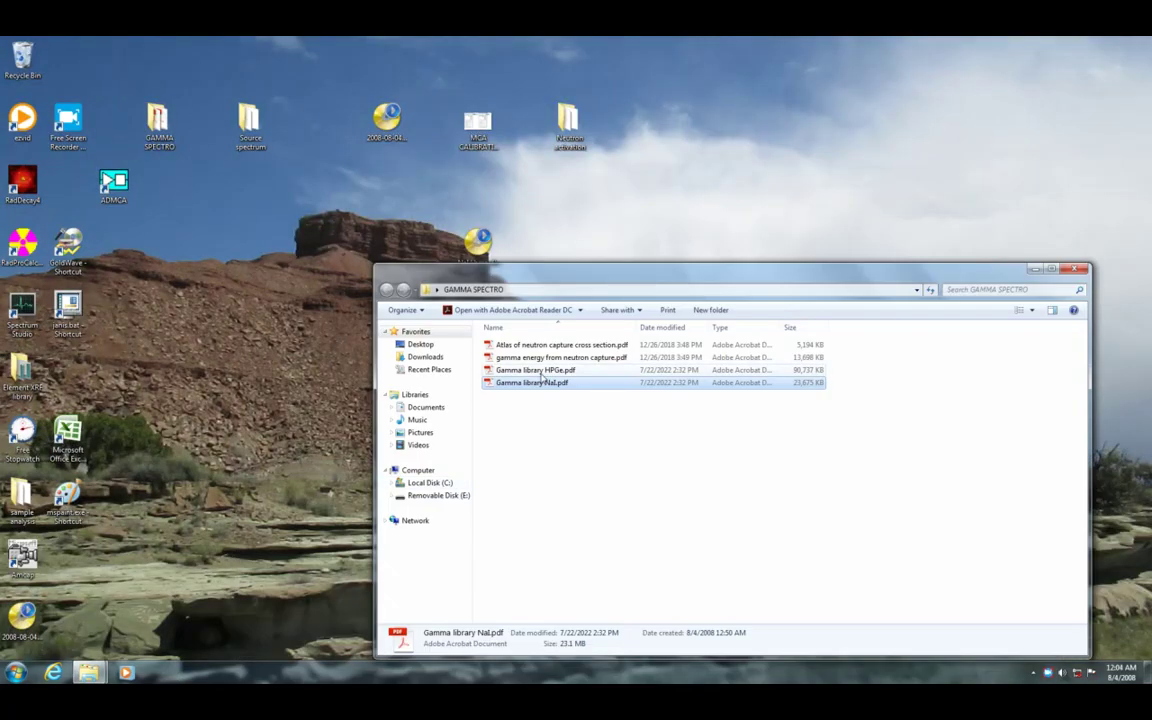
{"action": "left_click", "coordinate": [553, 370]}
{"action": "double_click", "coordinate": [553, 369]}
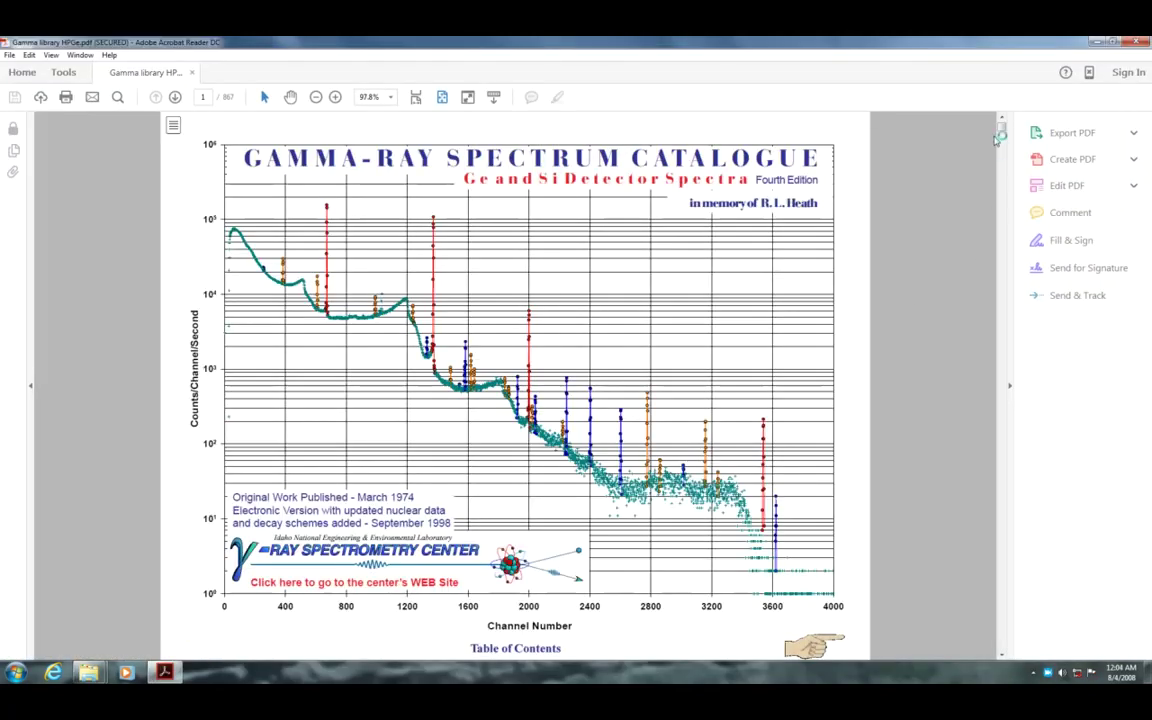
{"action": "left_click_drag", "start_coordinate": [1001, 133], "coordinate": [1001, 430]}
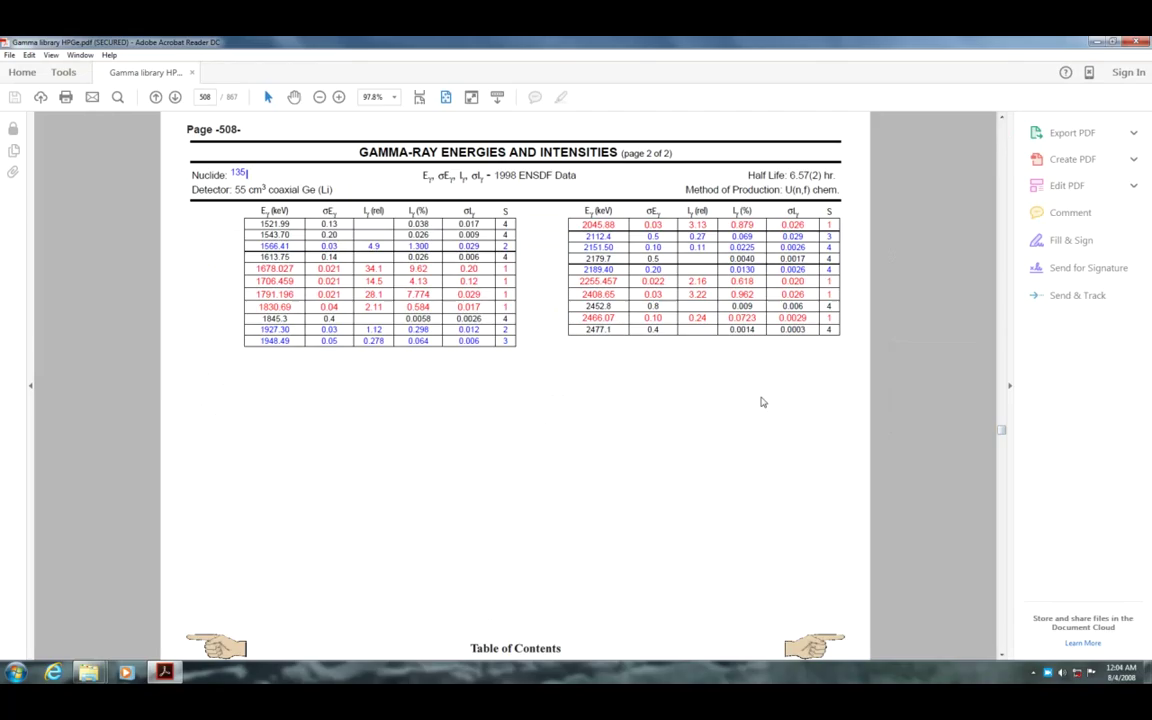
{"action": "scroll", "coordinate": [761, 402], "scroll_direction": "down", "scroll_amount": 5}
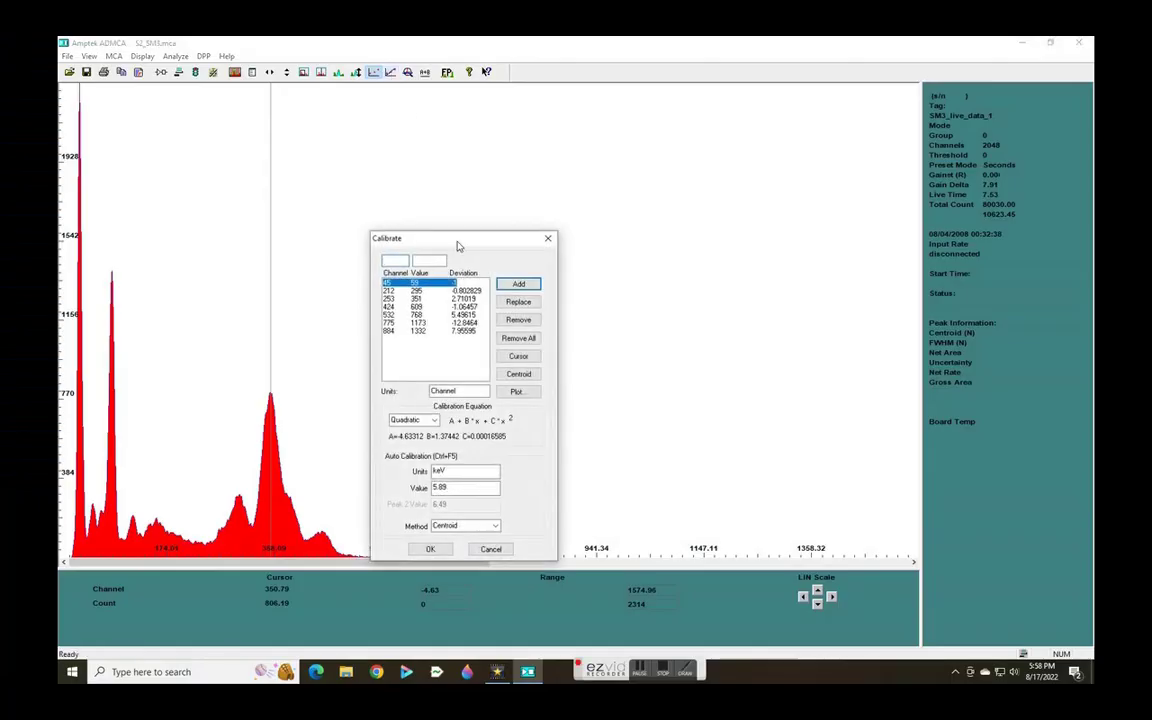
Step: View the calibration curve plot beside the quadratic calibration points, then accept the calibration
{"action": "left_click_drag", "start_coordinate": [459, 245], "coordinate": [443, 181]}
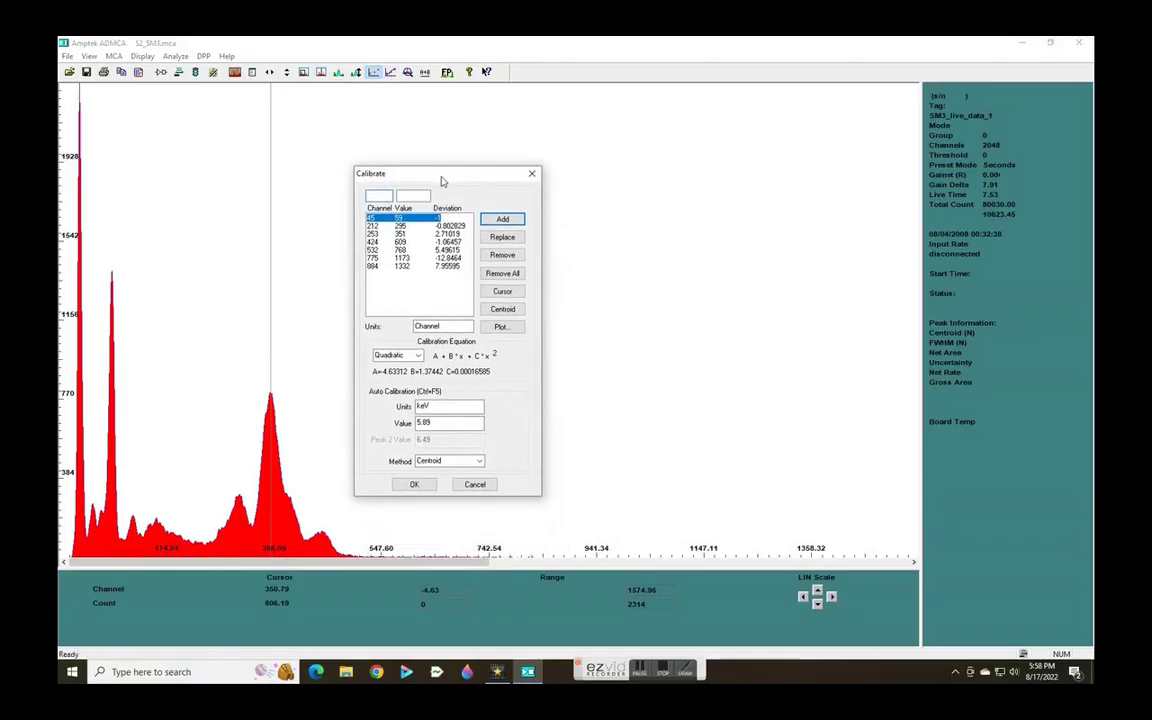
{"action": "left_click", "coordinate": [499, 327]}
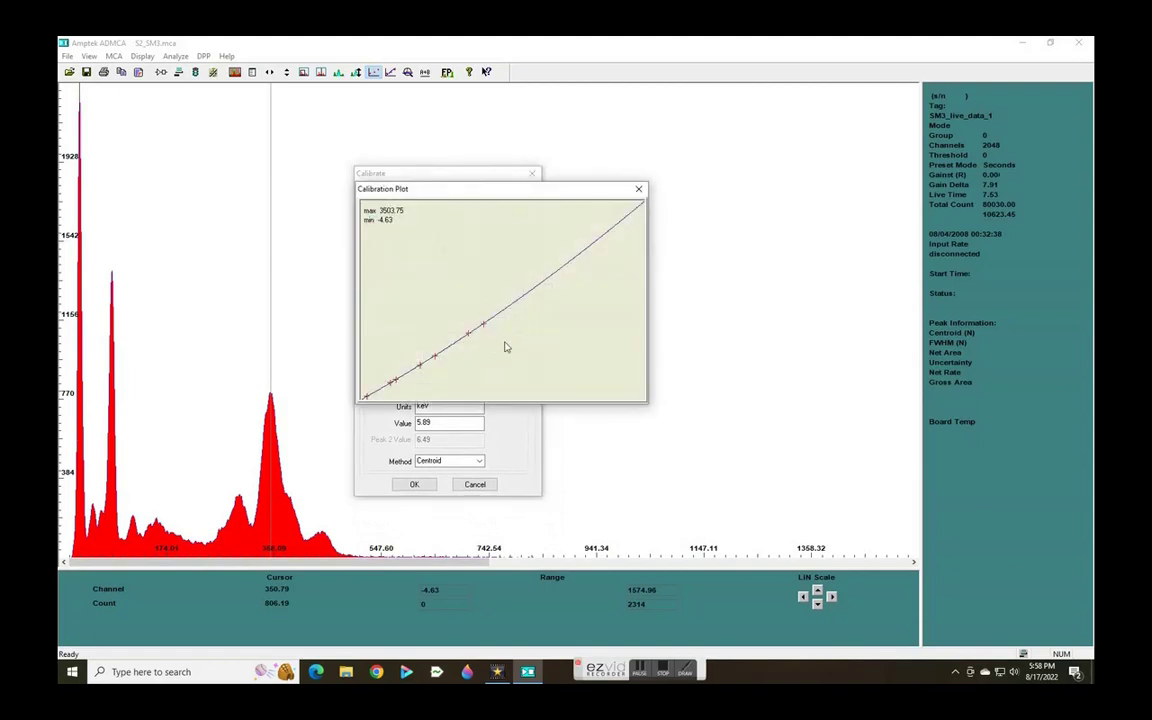
{"action": "left_click_drag", "start_coordinate": [497, 197], "coordinate": [695, 227]}
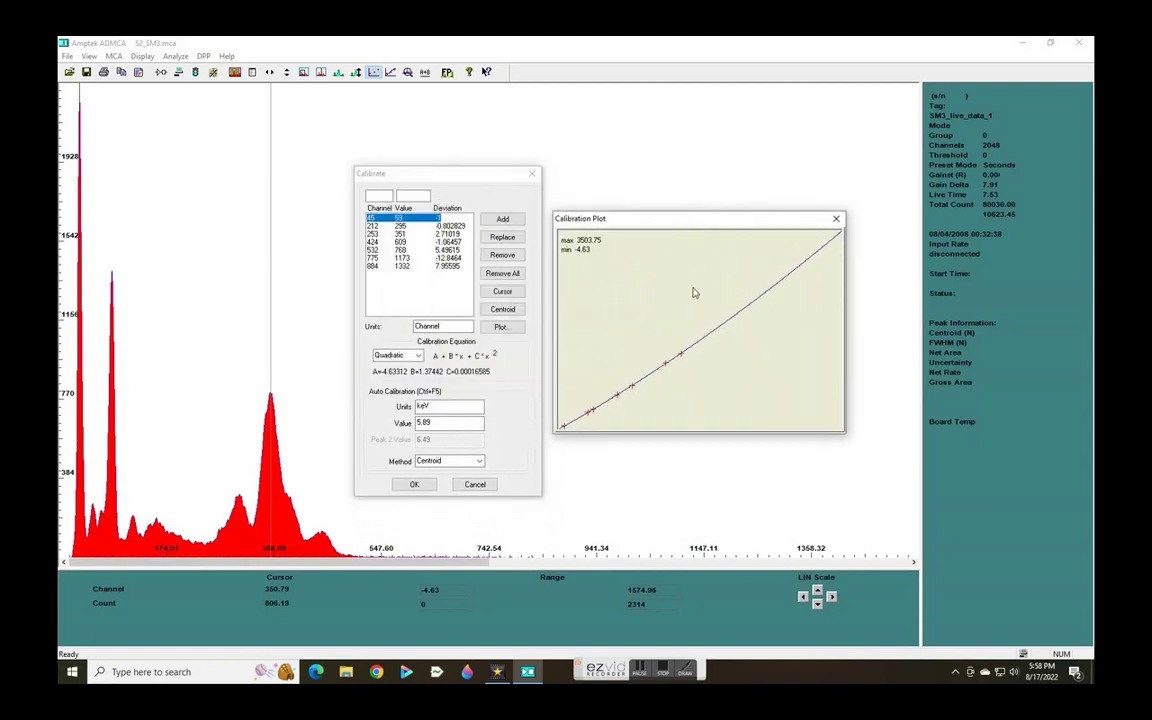
{"action": "left_click", "coordinate": [433, 488]}
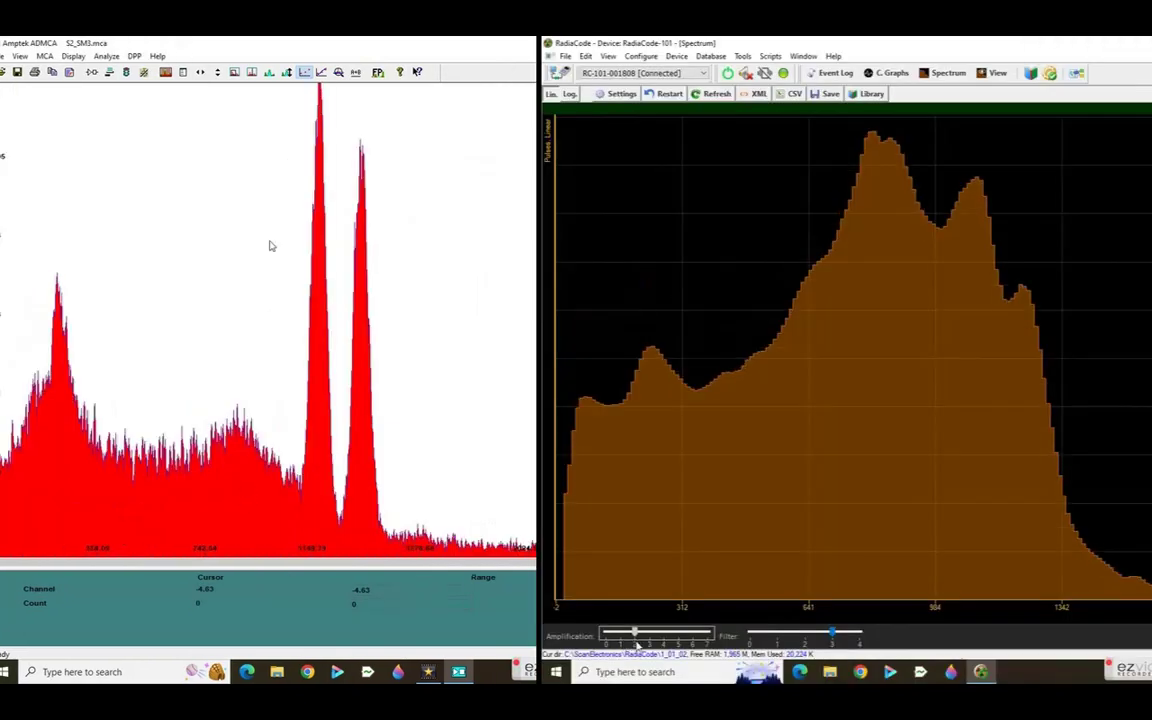
Step: Read peak channels and energies in both spectra, lowering RadiaCode's amplification to rescale
{"action": "left_click_drag", "start_coordinate": [270, 247], "coordinate": [363, 262]}
{"action": "left_click_drag", "start_coordinate": [640, 290], "coordinate": [879, 153]}
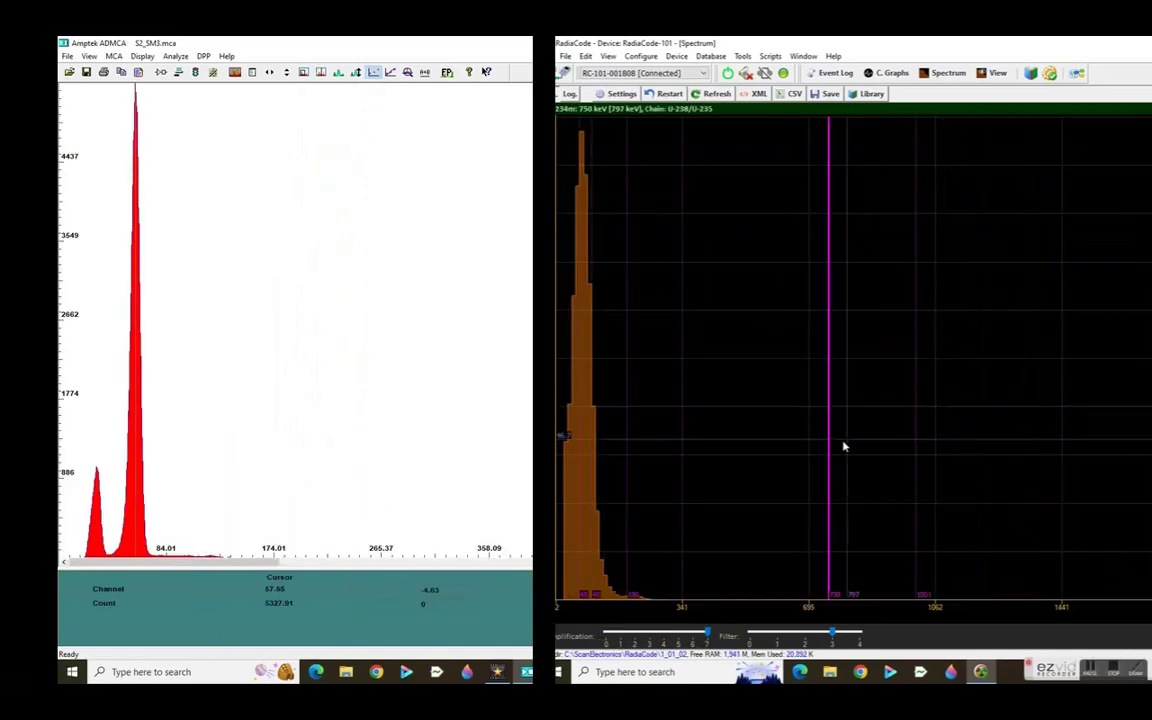
{"action": "left_click_drag", "start_coordinate": [619, 628], "coordinate": [590, 625]}
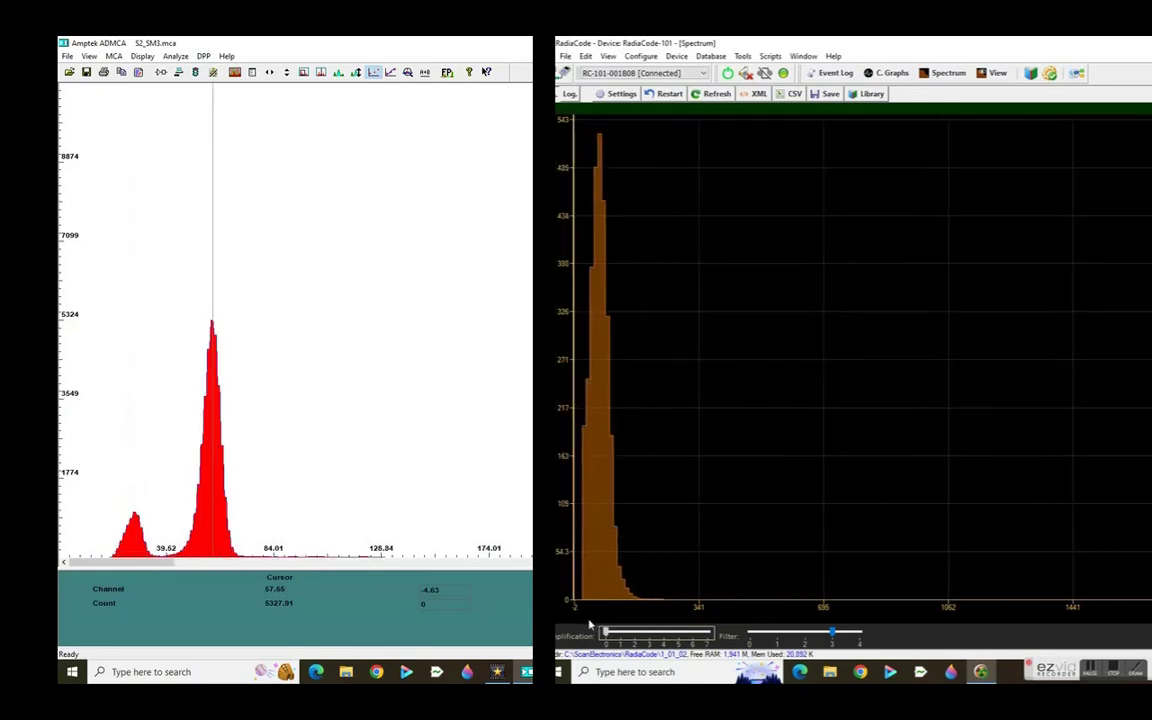
{"action": "left_click_drag", "start_coordinate": [592, 322], "coordinate": [607, 334]}
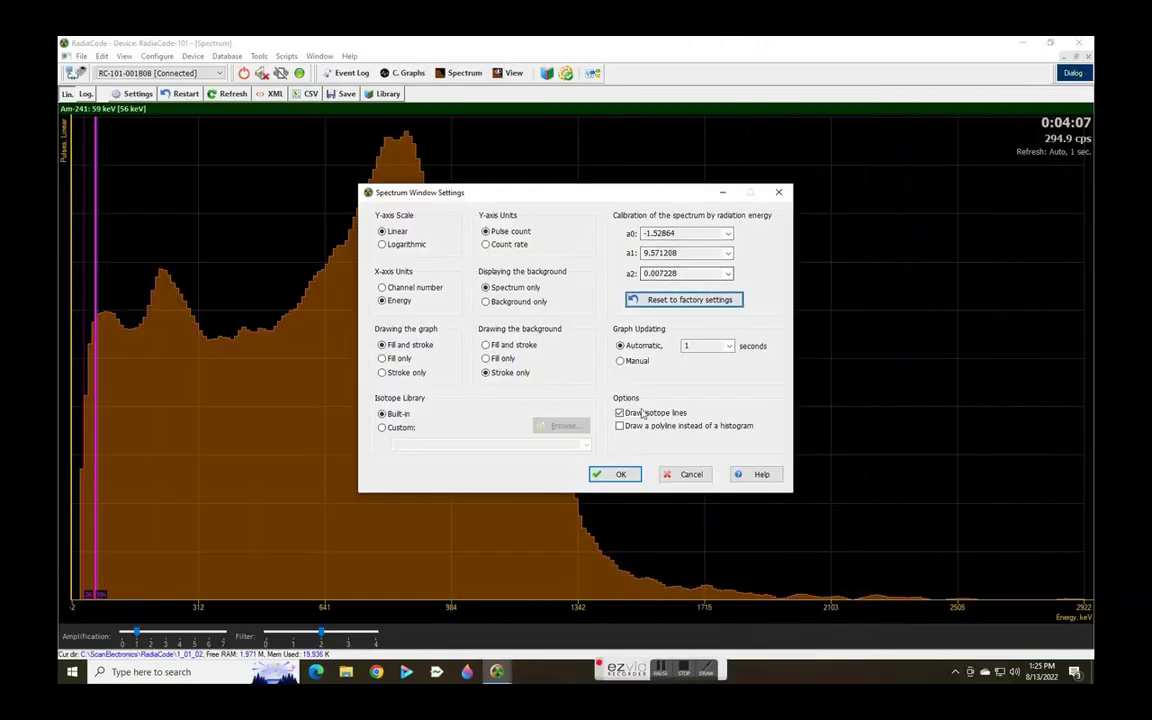
Step: Mark the Am-241 59 keV line and check the spectrum window settings
{"action": "left_click", "coordinate": [619, 475]}
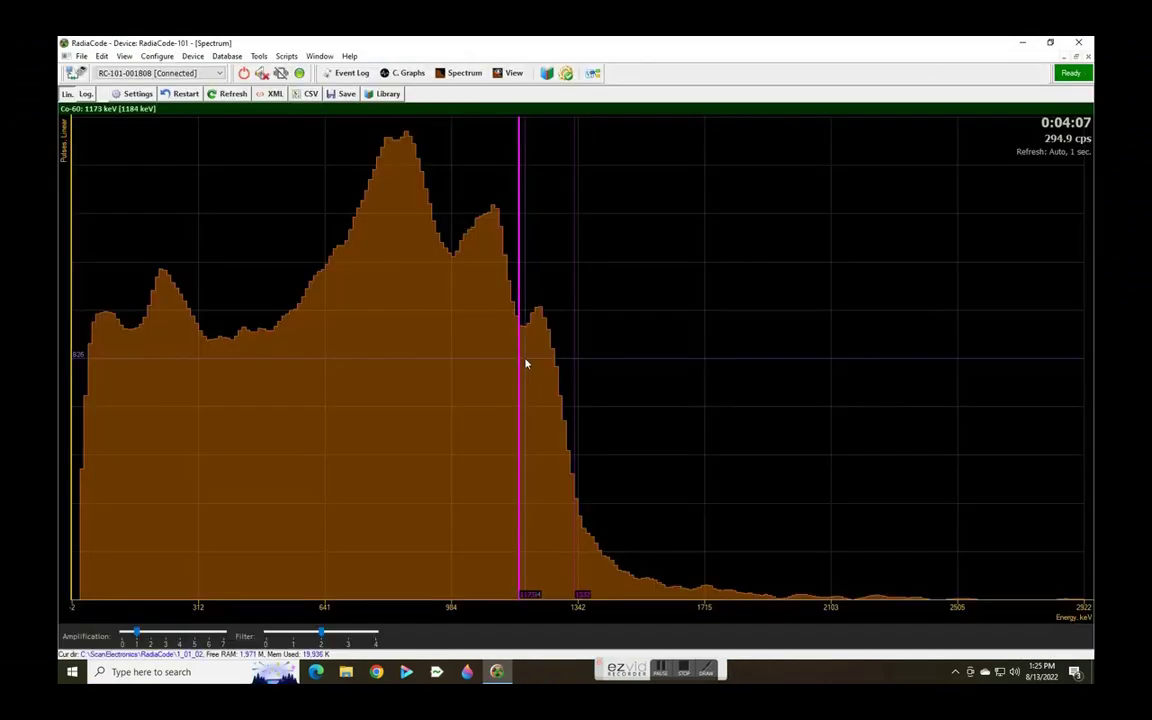
{"action": "left_click_drag", "start_coordinate": [525, 363], "coordinate": [96, 300]}
{"action": "left_click", "coordinate": [133, 93]}
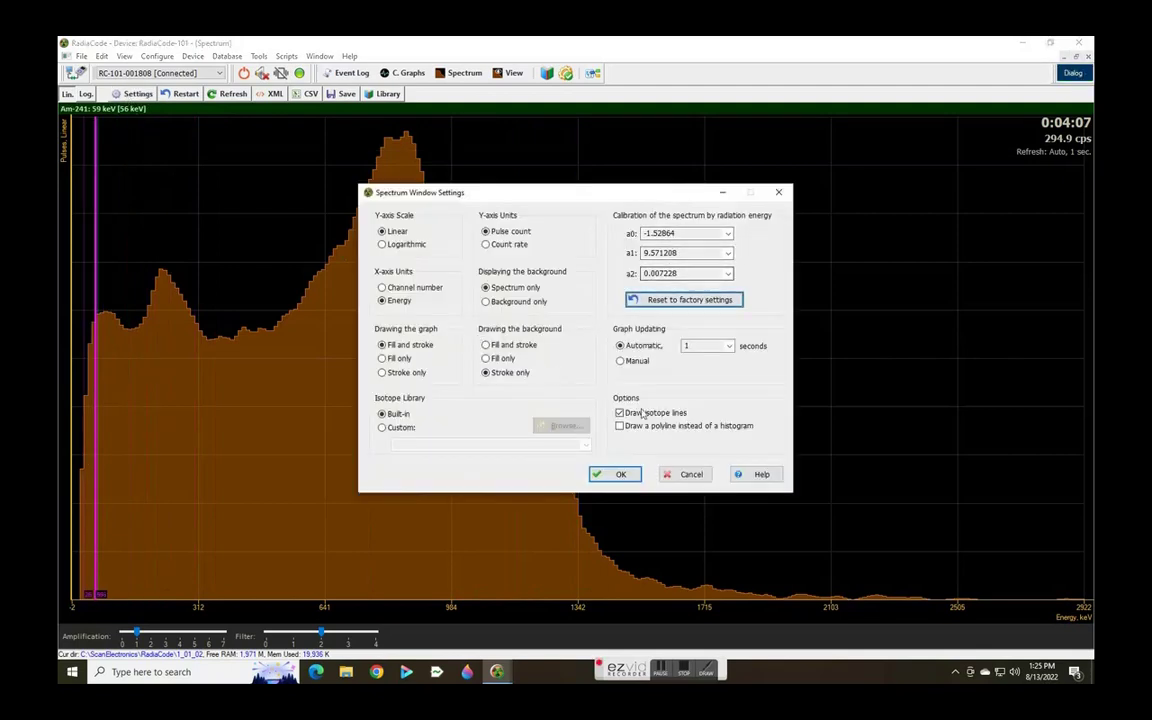
{"action": "left_click", "coordinate": [619, 476]}
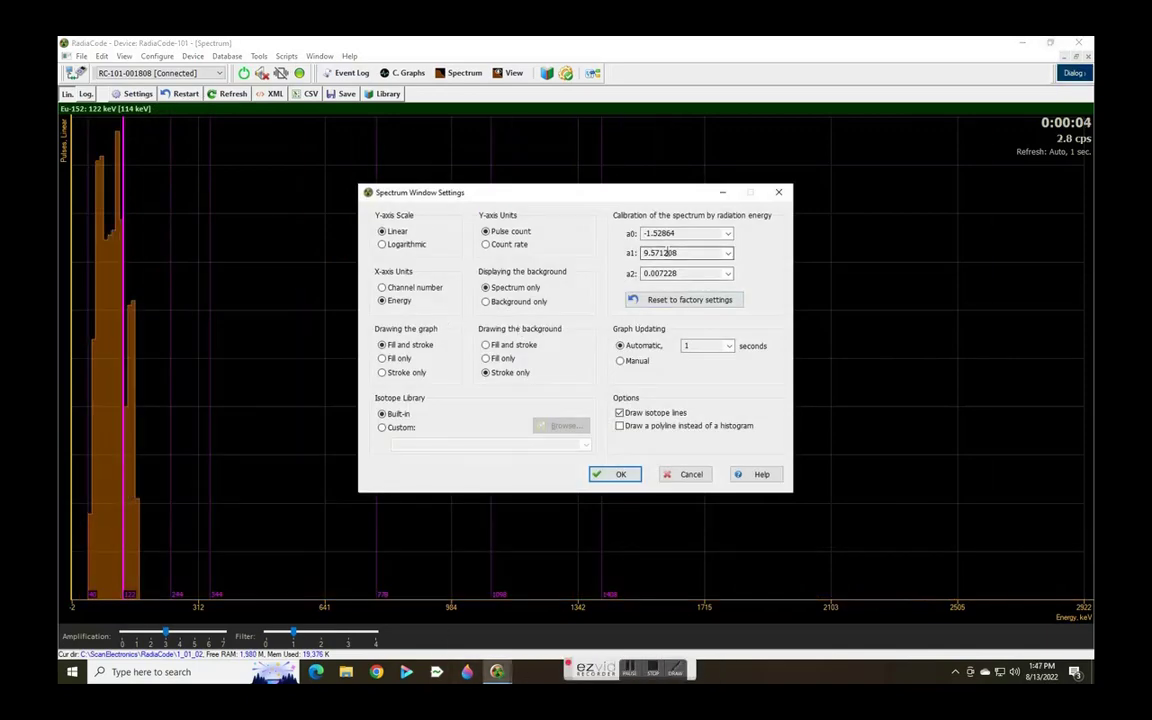
Step: Set energy coefficient a1 to 10.5, enter a new a2 value, and apply the calibration
{"action": "double_click", "coordinate": [665, 252]}
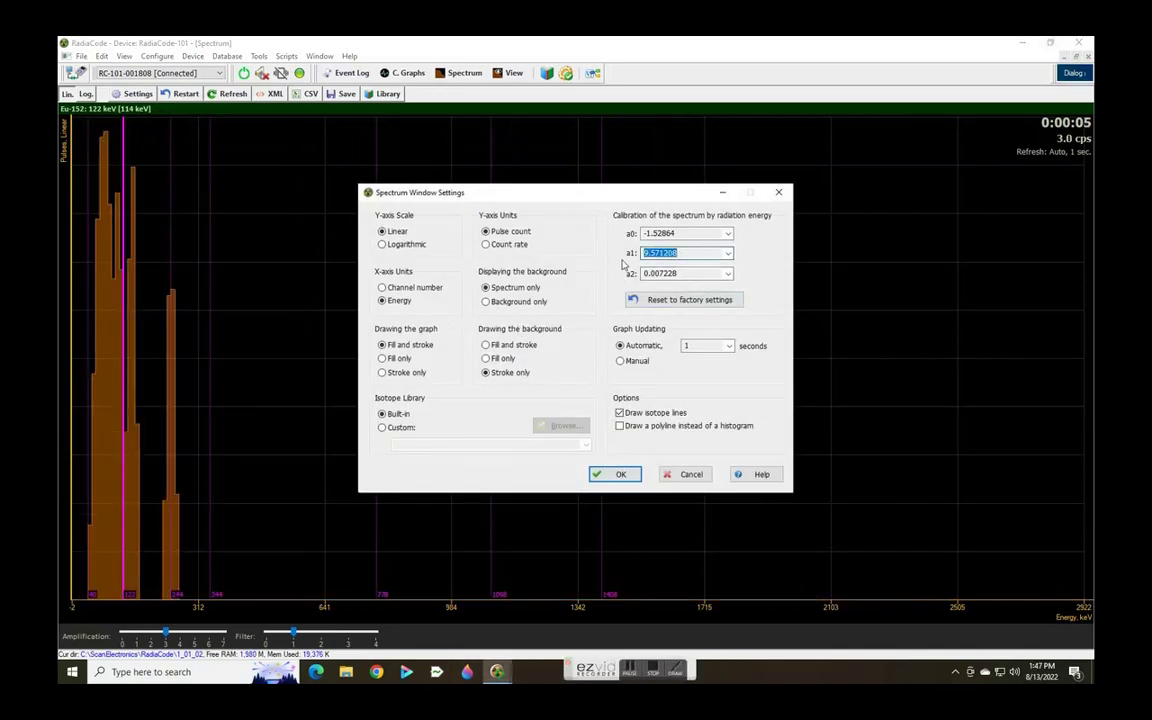
{"action": "type", "text": "10.5"}
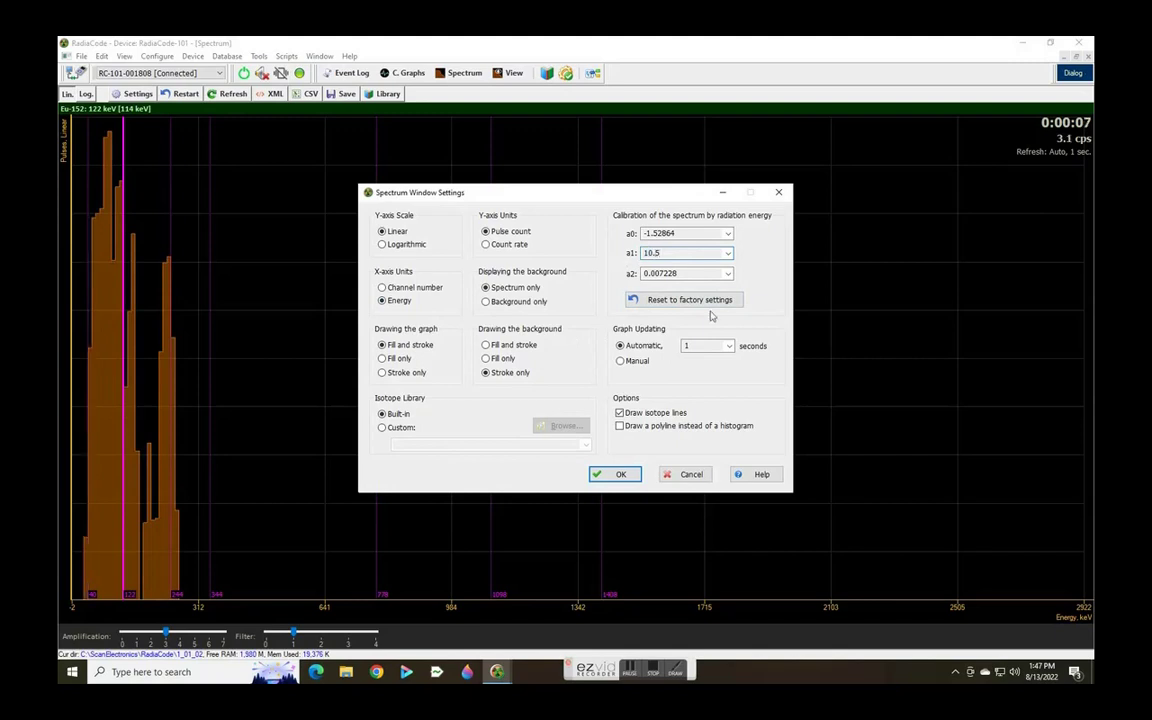
{"action": "double_click", "coordinate": [701, 272]}
{"action": "type", "text": "0"}
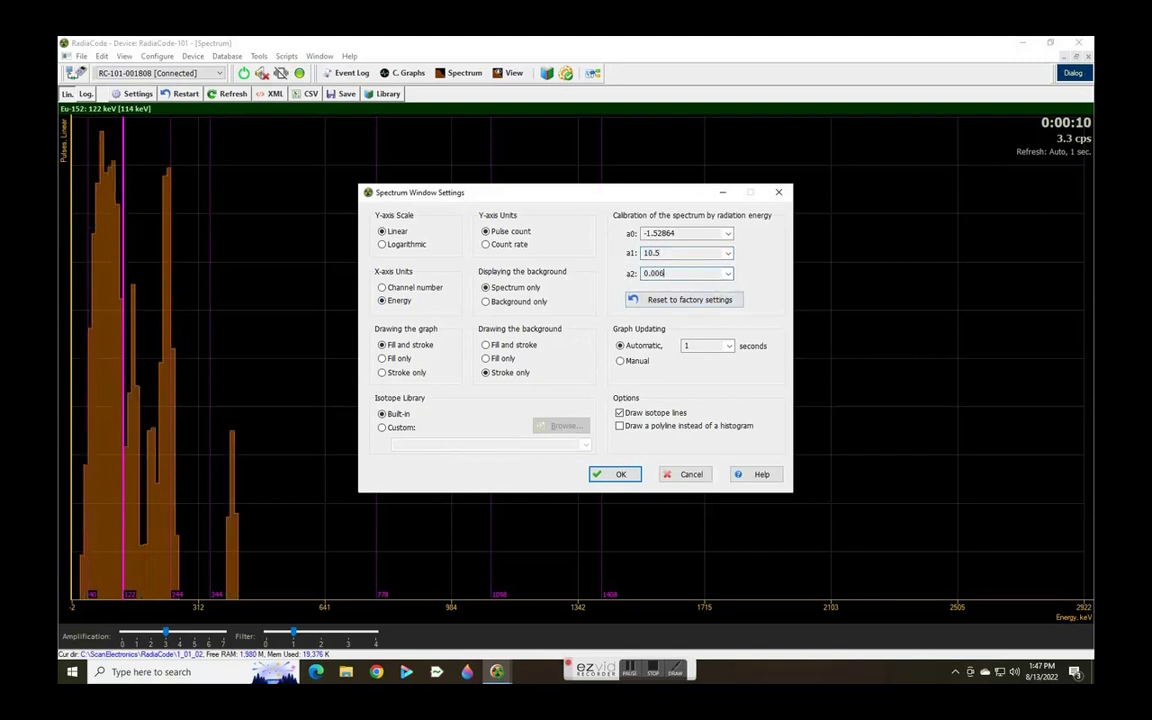
{"action": "left_click", "coordinate": [622, 475]}
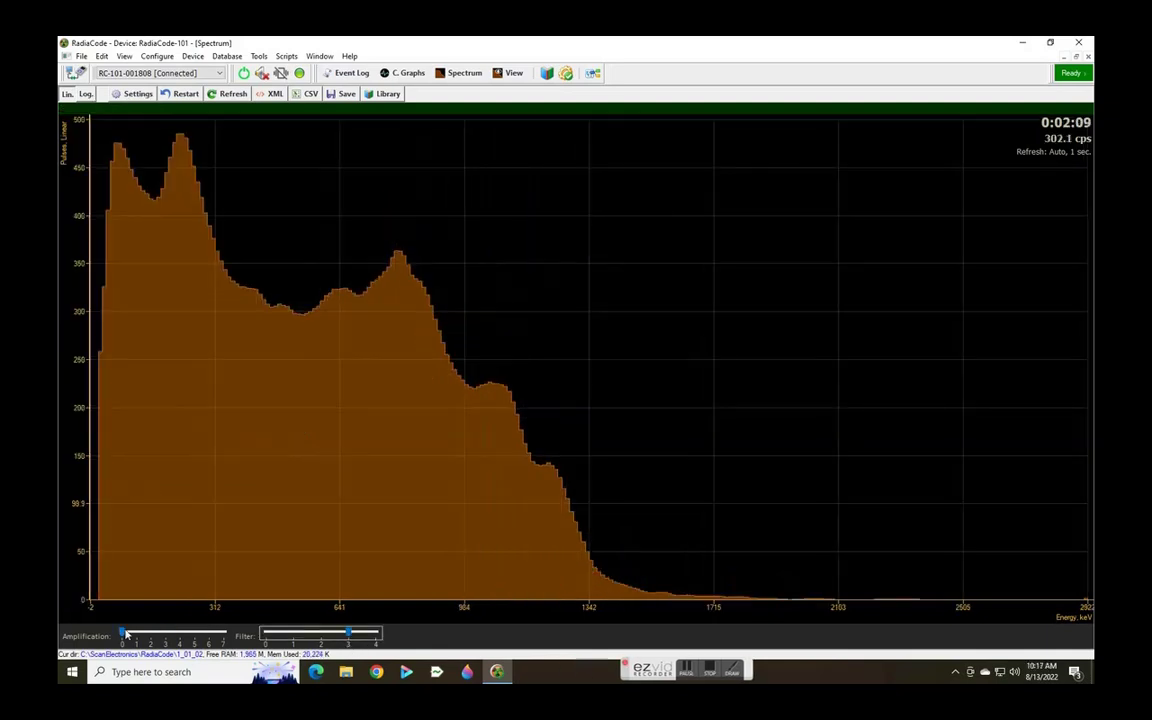
Step: Stretch the Co-60 spectrum with higher amplification, identify a peak's isotope, and raise filtering
{"action": "mouse_move", "coordinate": [126, 634]}
{"action": "left_mouse_down"}
{"action": "mouse_move", "coordinate": [210, 635]}
{"action": "mouse_move", "coordinate": [135, 635]}
{"action": "left_mouse_up"}
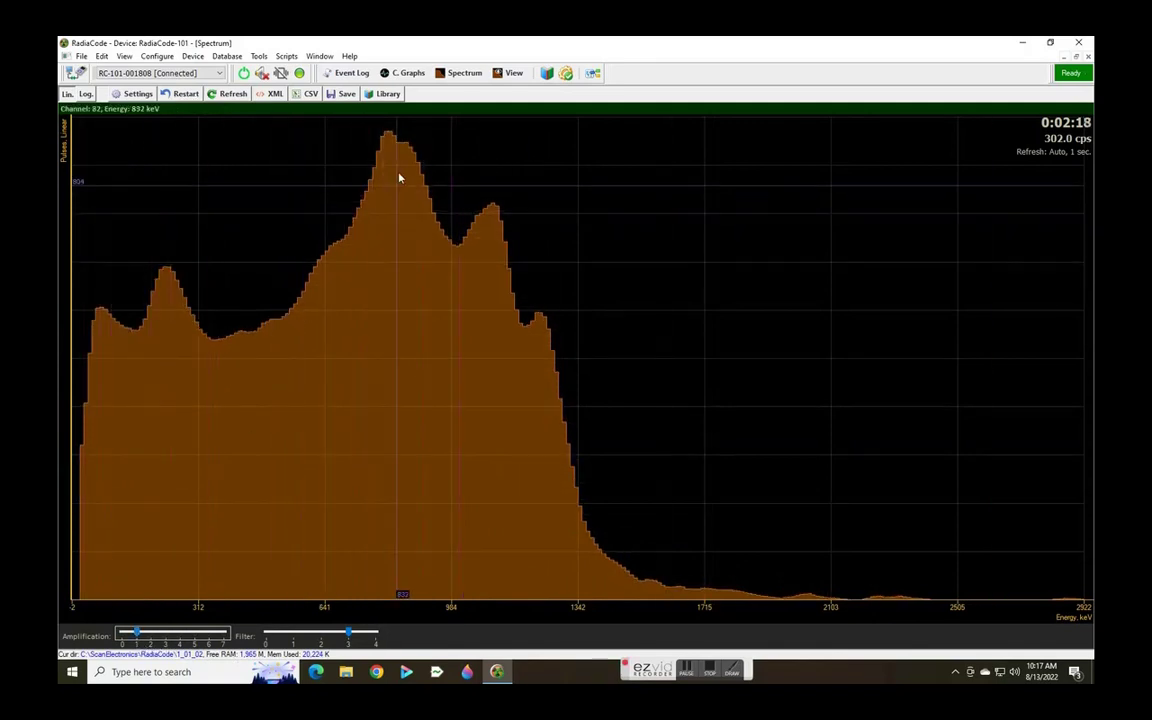
{"action": "left_click", "coordinate": [490, 207]}
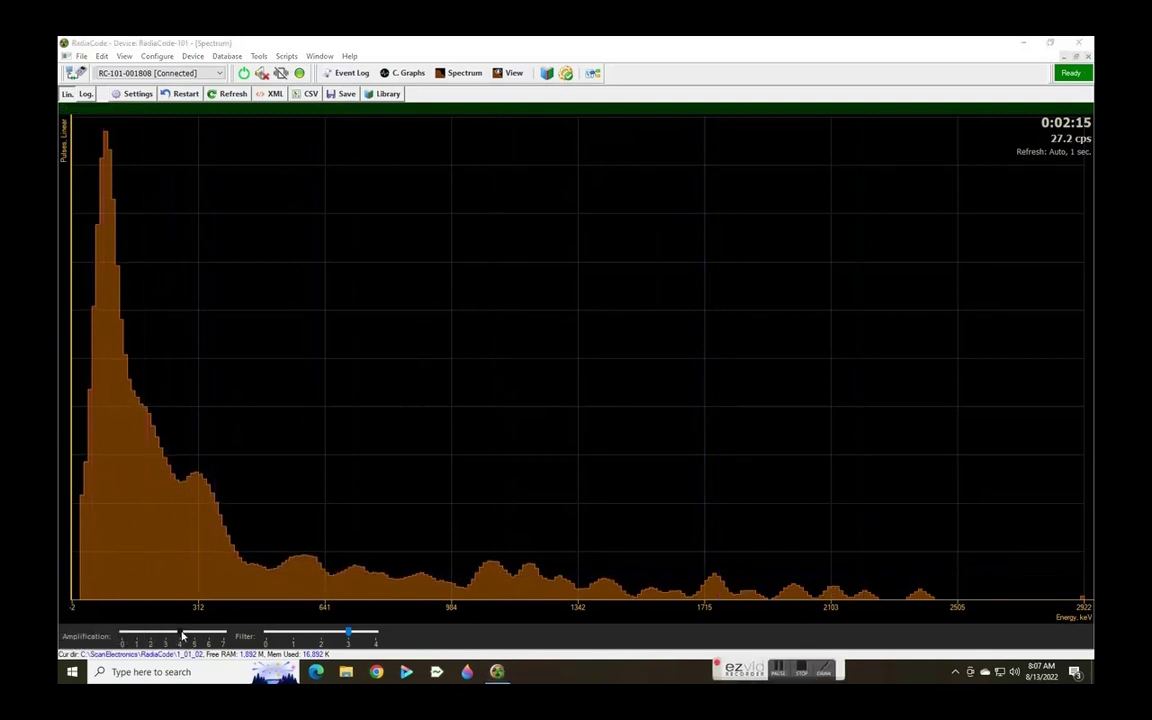
{"action": "mouse_move", "coordinate": [209, 634]}
{"action": "left_mouse_down"}
{"action": "mouse_move", "coordinate": [130, 634]}
{"action": "mouse_move", "coordinate": [209, 634]}
{"action": "left_mouse_up"}
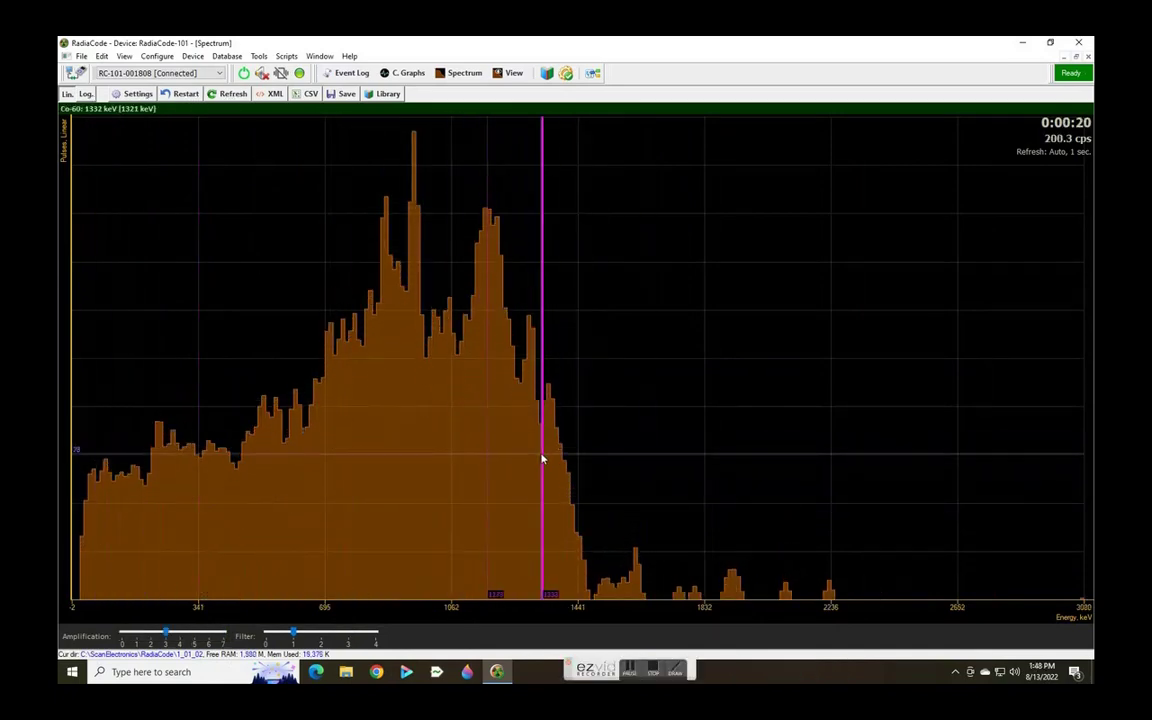
{"action": "left_click_drag", "start_coordinate": [166, 640], "coordinate": [195, 636]}
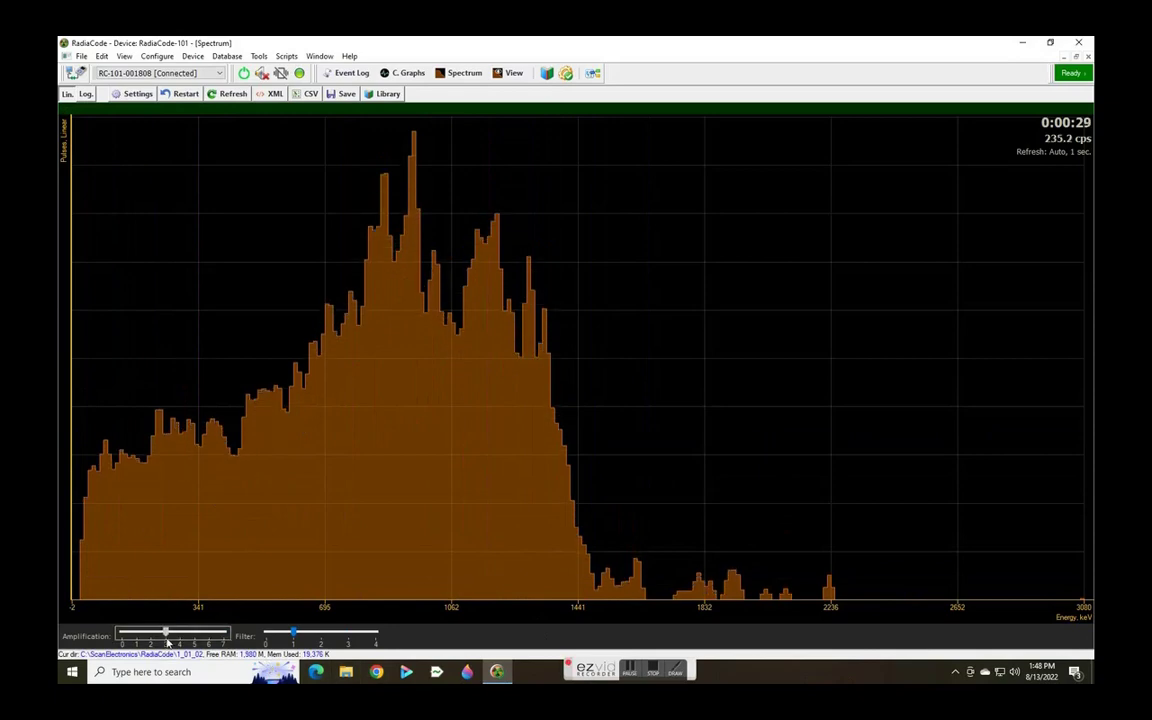
{"action": "left_click_drag", "start_coordinate": [293, 634], "coordinate": [348, 634]}
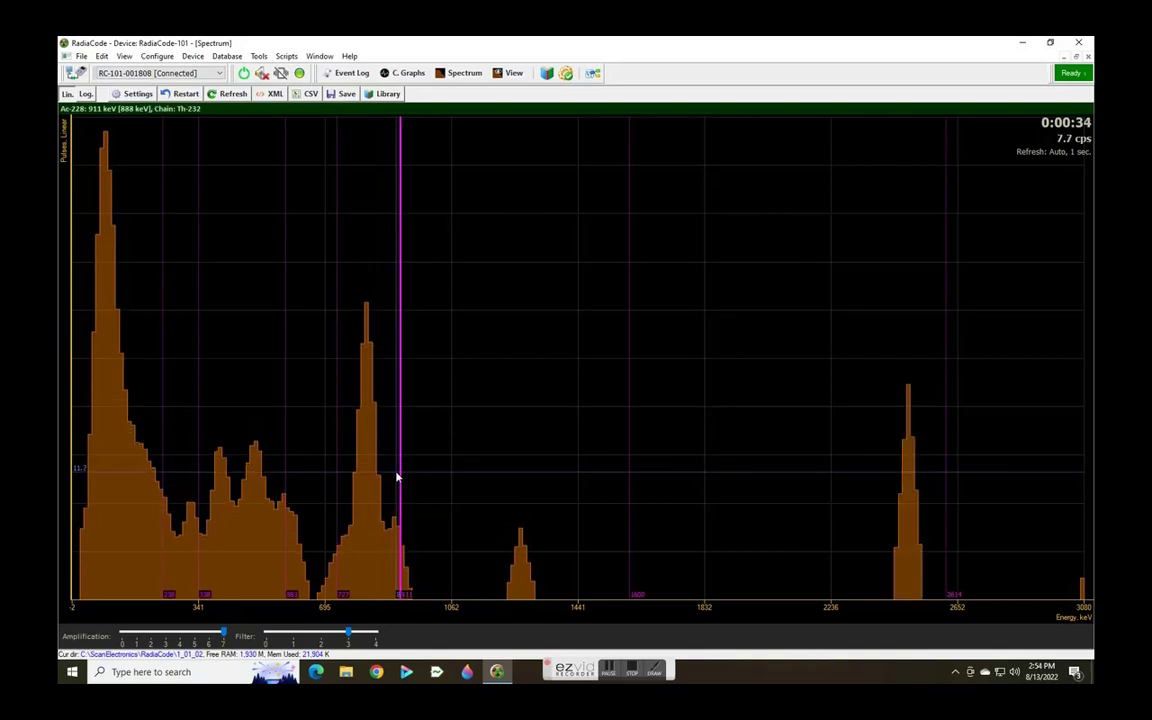
Step: Mark the thorium spectrum's peak near 911 keV as Ac-228
{"action": "left_click", "coordinate": [938, 468]}
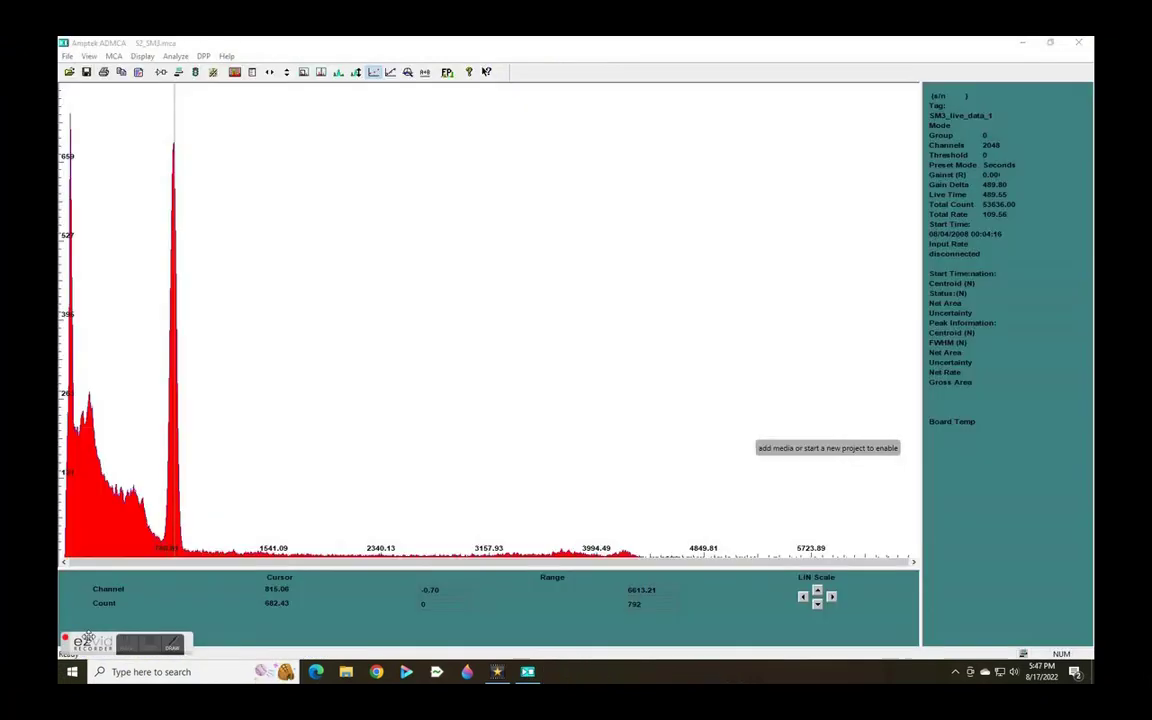
Step: Magnify the spectra's LIN vertical scale until the small high-energy peaks stand out
{"action": "left_click", "coordinate": [817, 601]}
{"action": "left_click", "coordinate": [817, 601]}
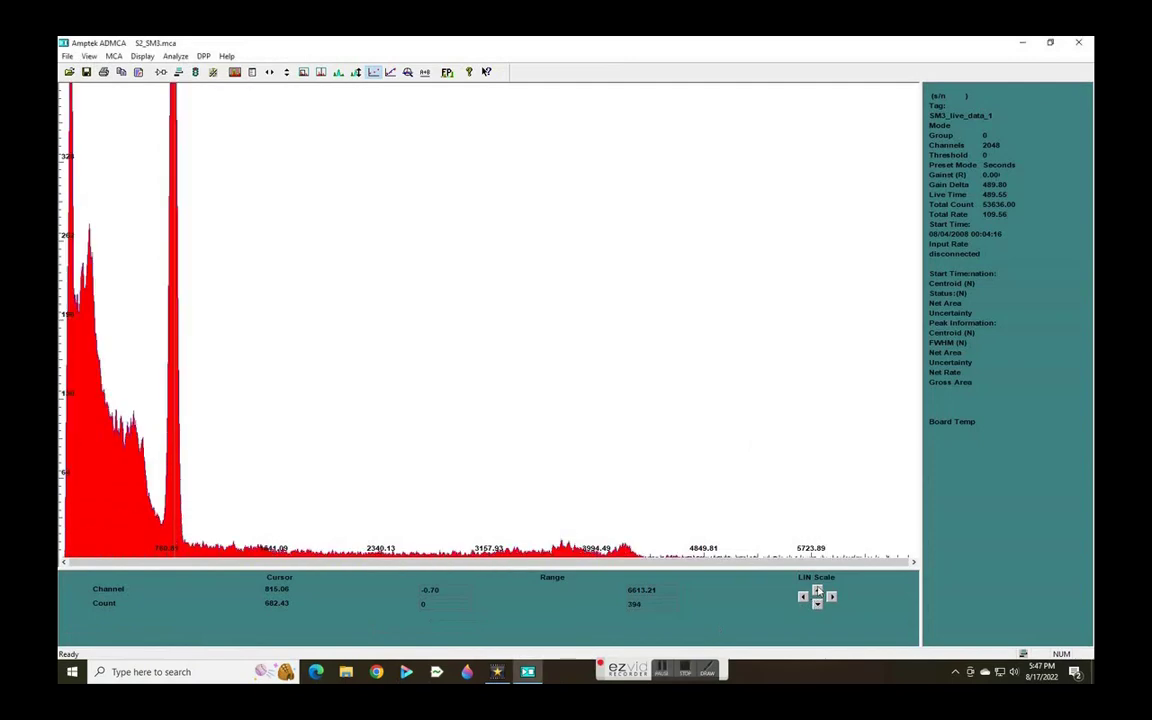
{"action": "left_click", "coordinate": [817, 601]}
{"action": "left_click", "coordinate": [817, 601]}
{"action": "left_click", "coordinate": [537, 298]}
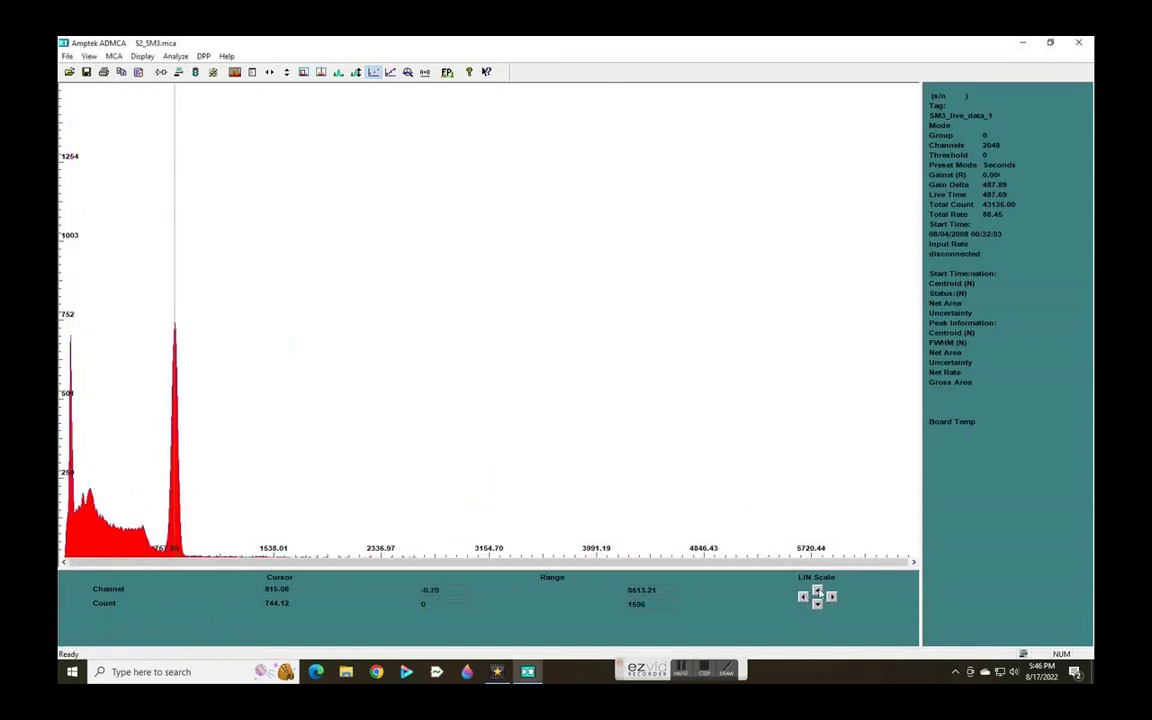
{"action": "left_click", "coordinate": [817, 592]}
{"action": "left_click", "coordinate": [817, 592]}
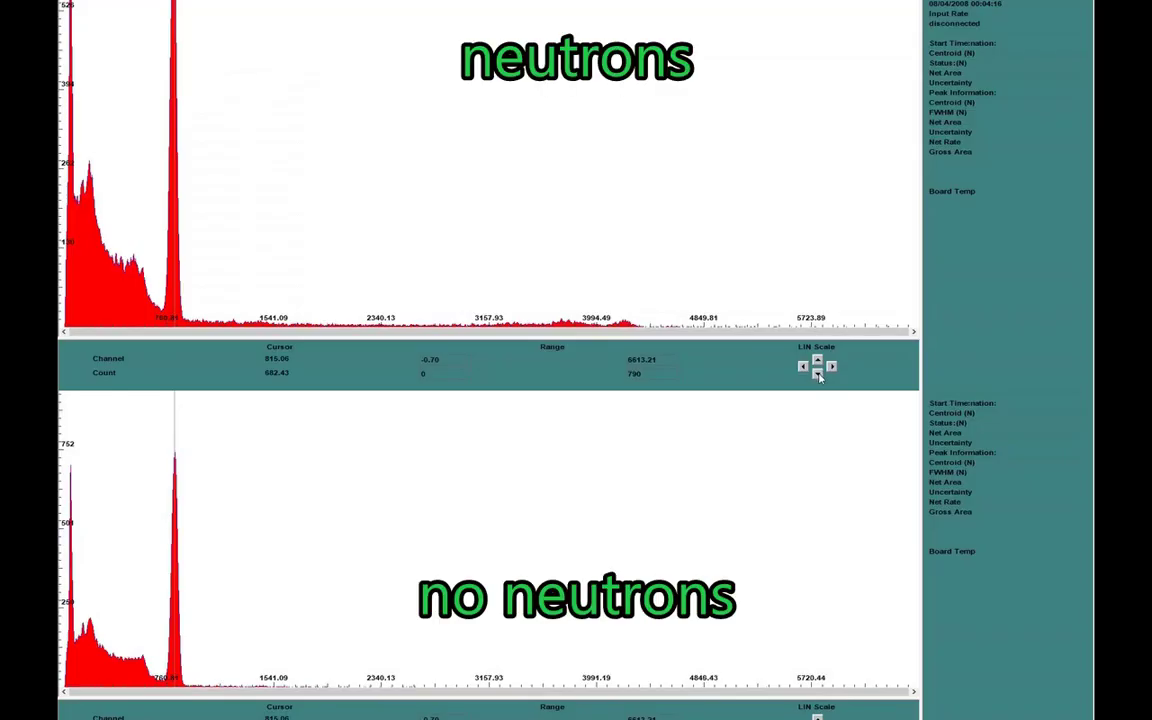
{"action": "left_click", "coordinate": [817, 360]}
{"action": "left_click", "coordinate": [817, 360]}
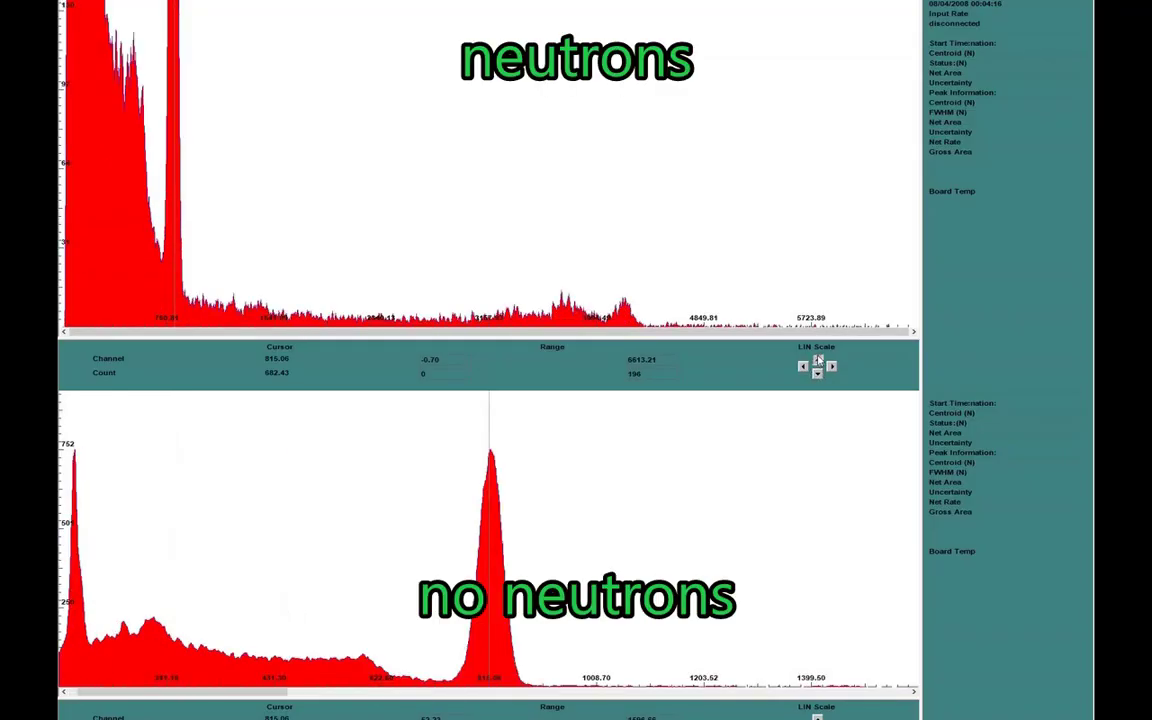
{"action": "left_click", "coordinate": [817, 360]}
{"action": "left_click", "coordinate": [817, 372]}
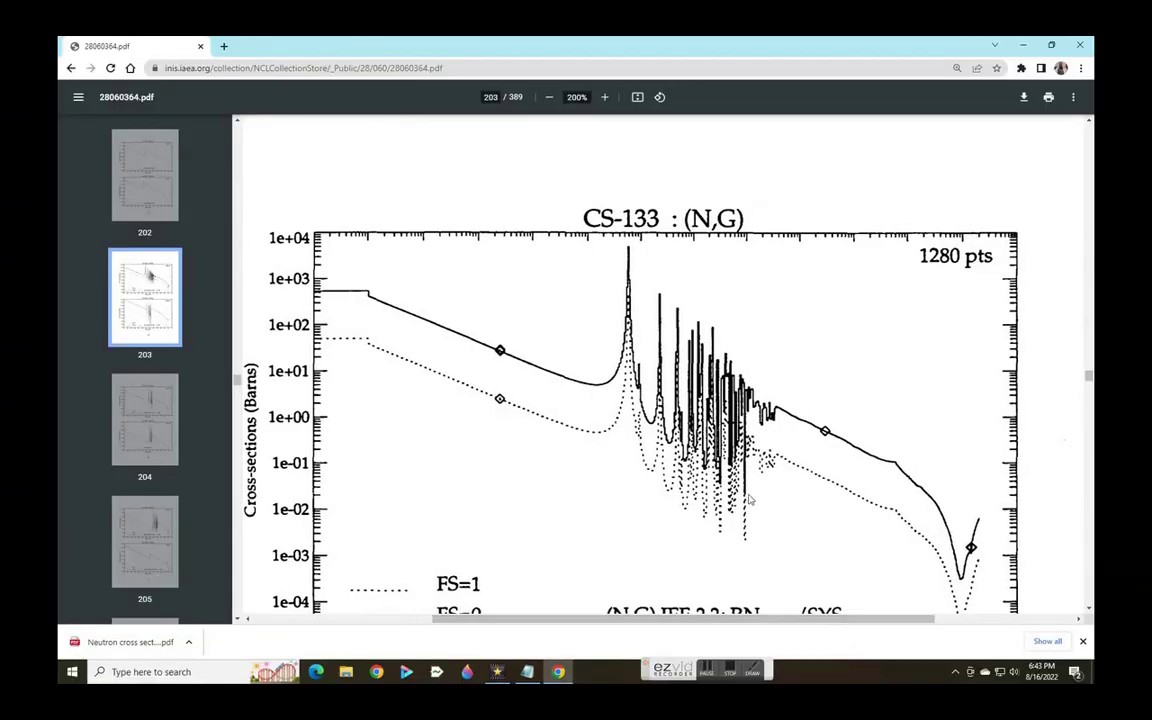
Step: Scroll the neutron cross-section PDF from the CS-133 (N,G) graph toward NA-23
{"action": "scroll", "coordinate": [750, 499], "scroll_direction": "down", "scroll_amount": 1}
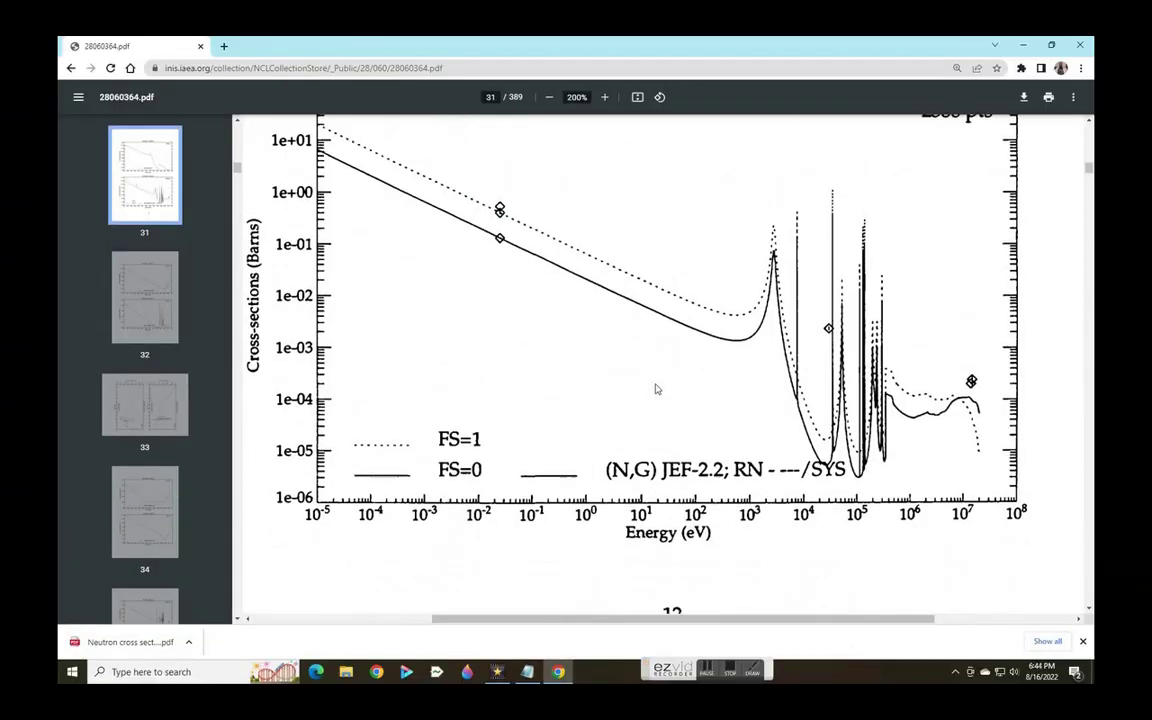
{"action": "scroll", "coordinate": [655, 388], "scroll_direction": "up", "scroll_amount": 1}
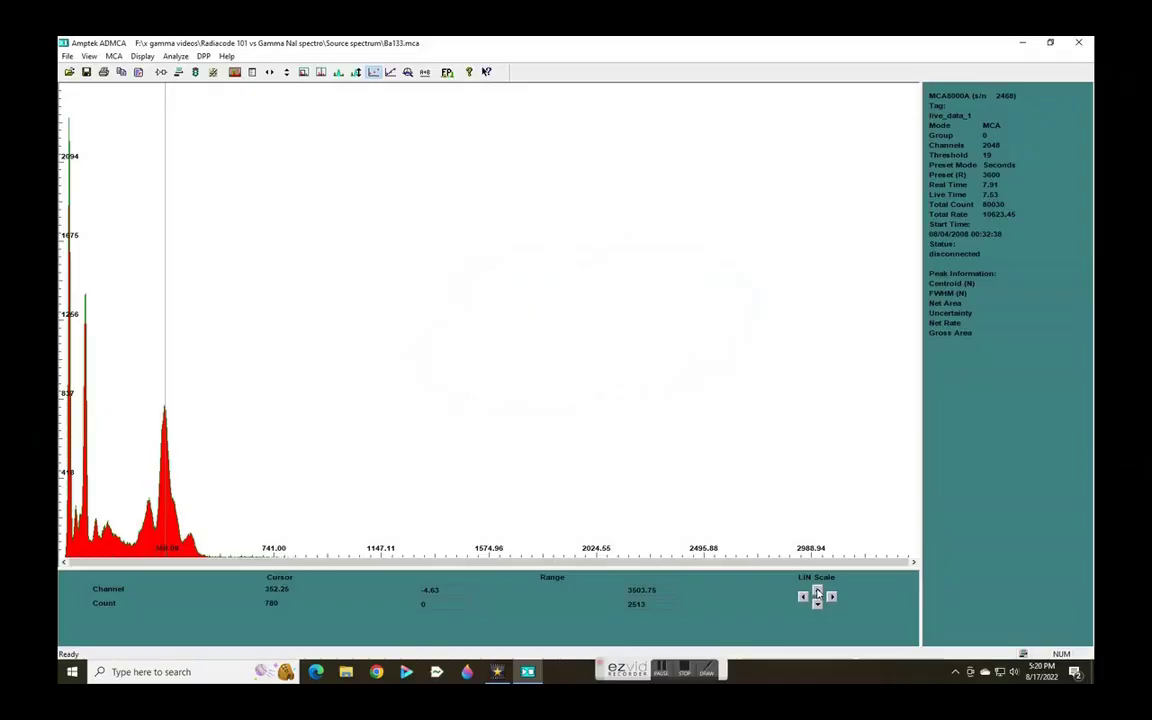
Step: Zoom in on Ba133's low-energy peaks and widen the vertical range to 2510 counts
{"action": "left_click", "coordinate": [817, 600]}
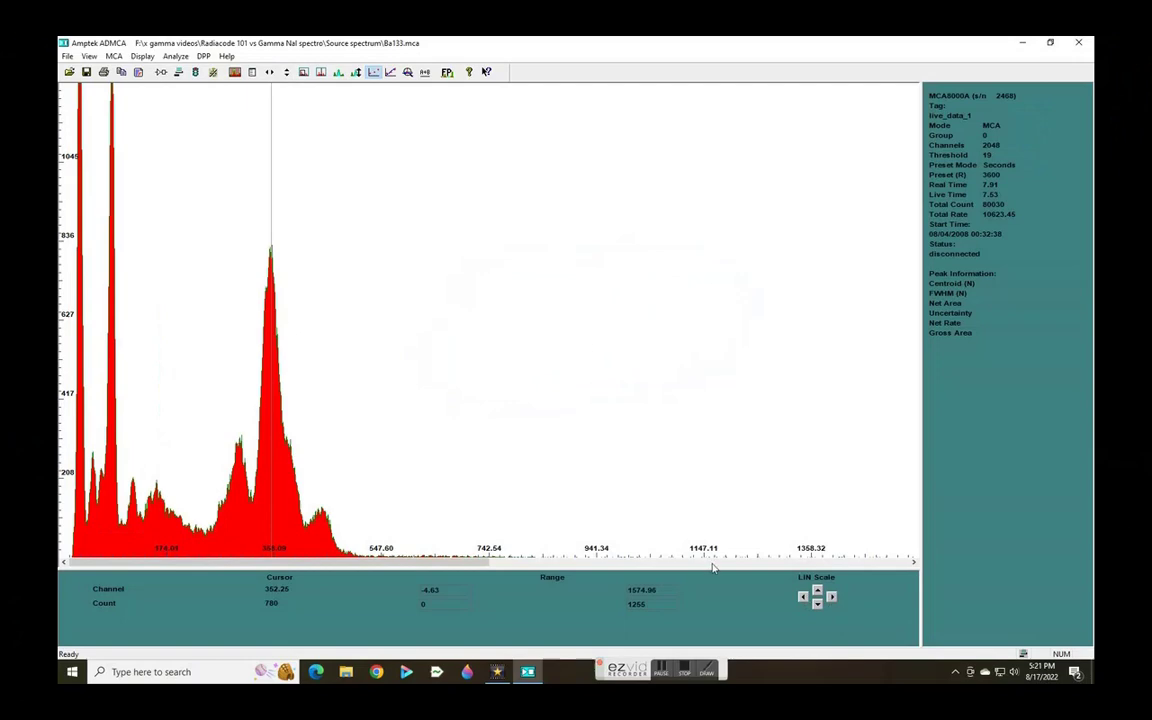
{"action": "left_click", "coordinate": [817, 604]}
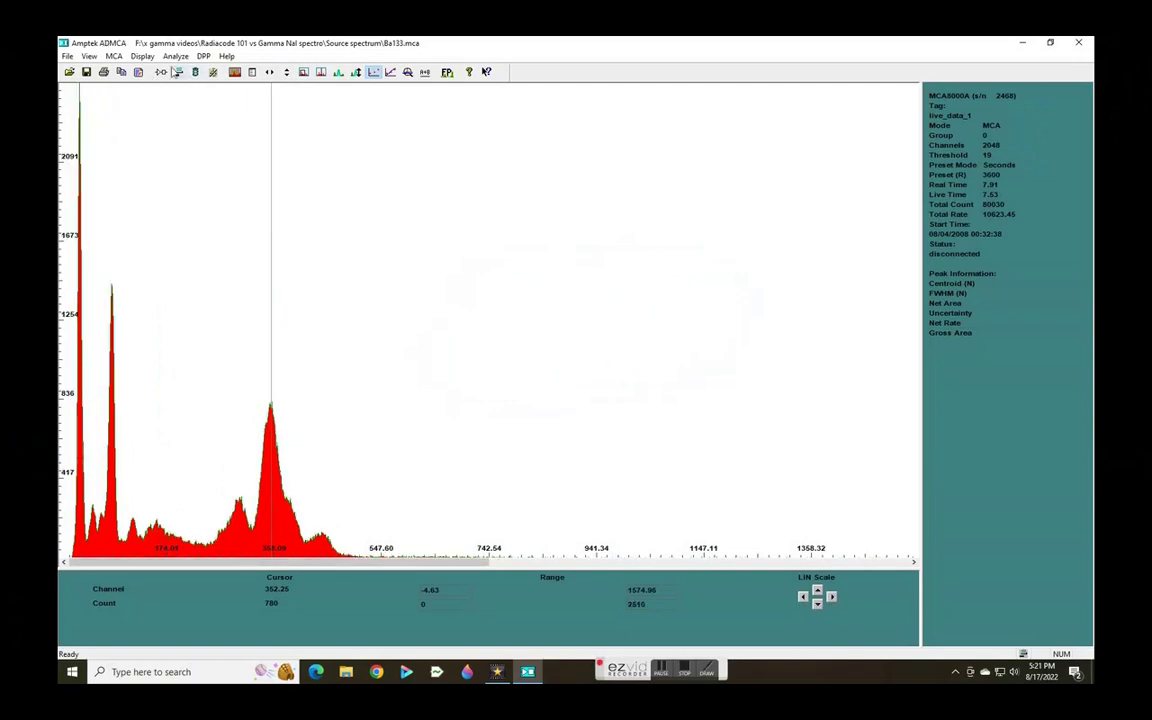